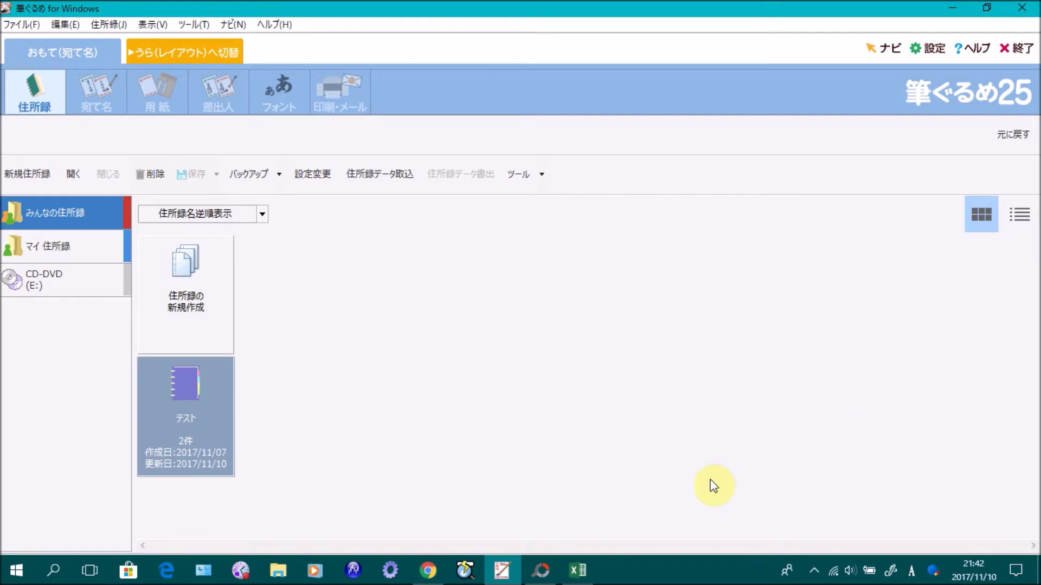
- Bring 住所録1.xlsx forward in Excel and check the 氏名, 郵便番号 and 住所 headers in A1–C1
click(578, 575)
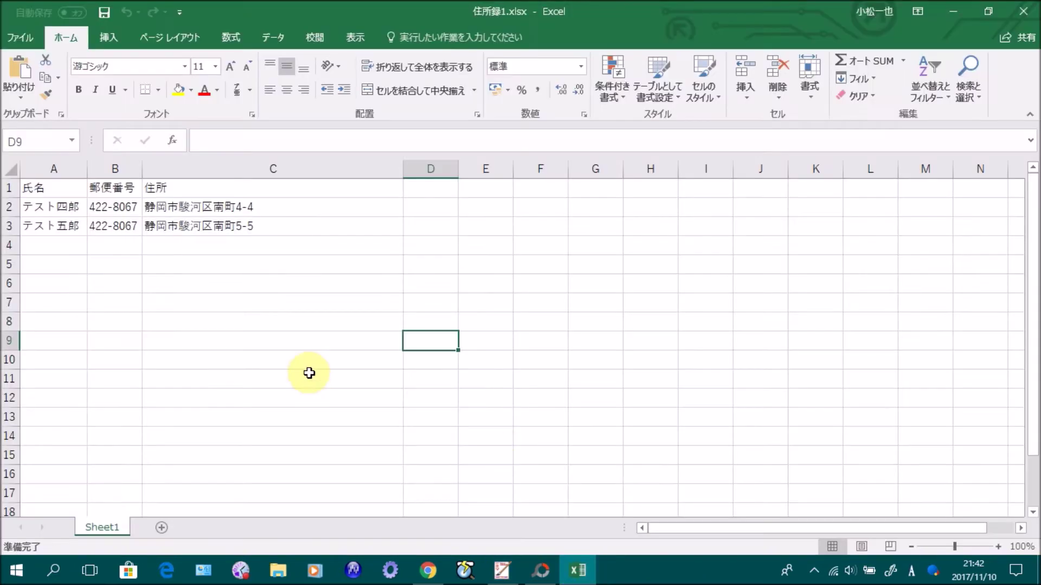
click(64, 207)
click(64, 229)
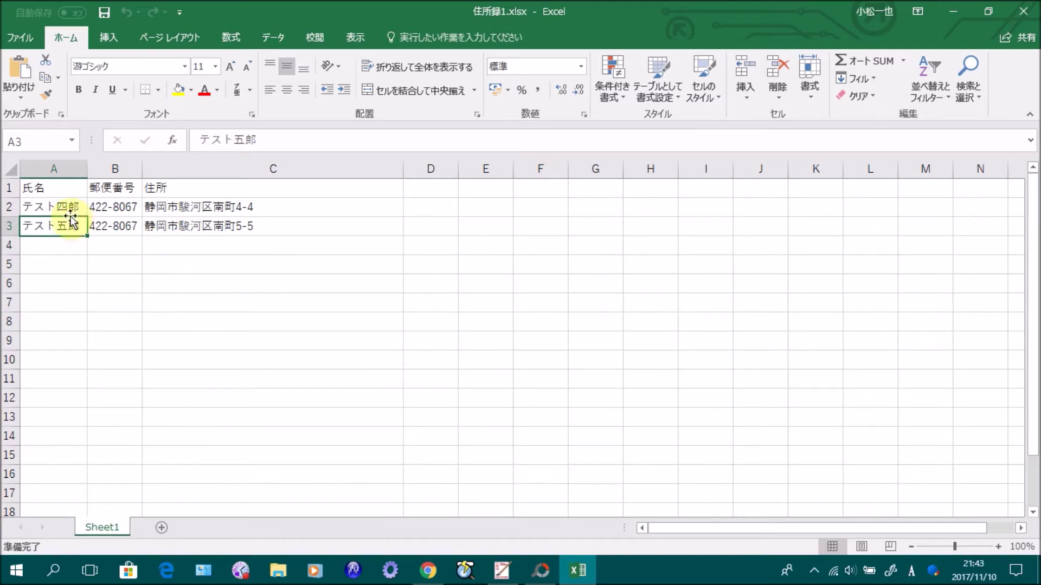
click(48, 184)
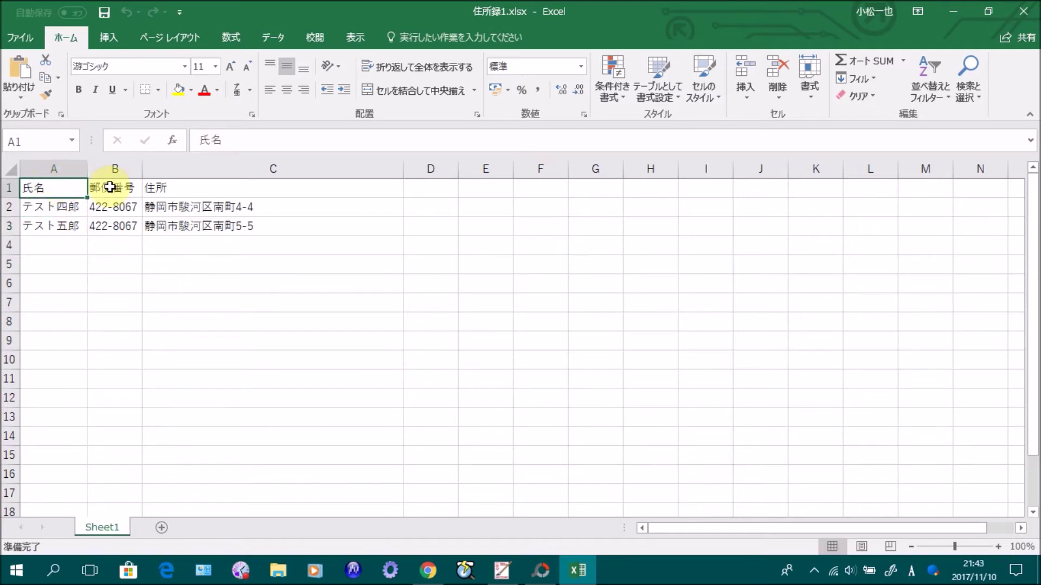
click(111, 186)
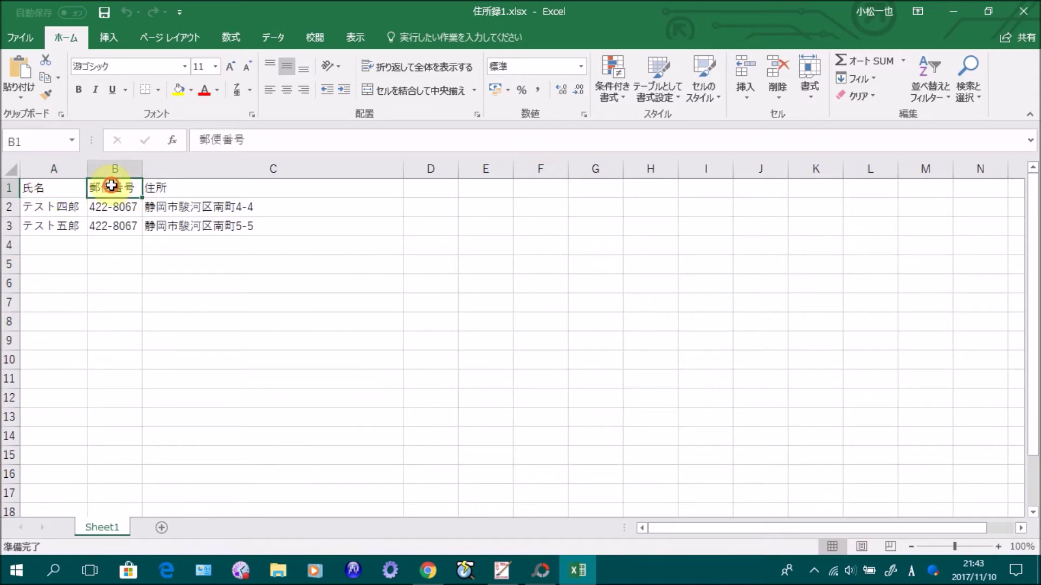
click(163, 186)
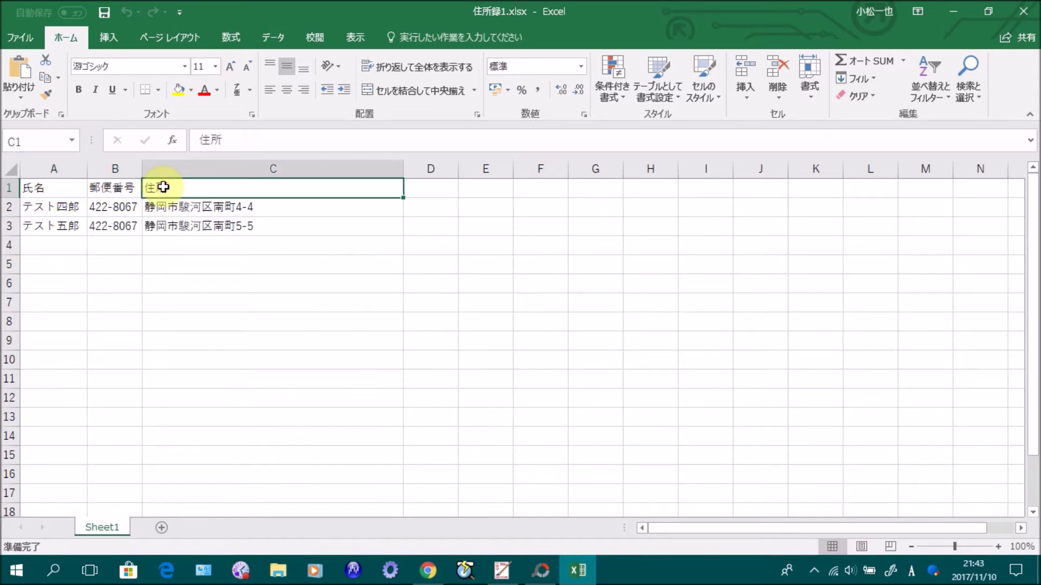
click(430, 190)
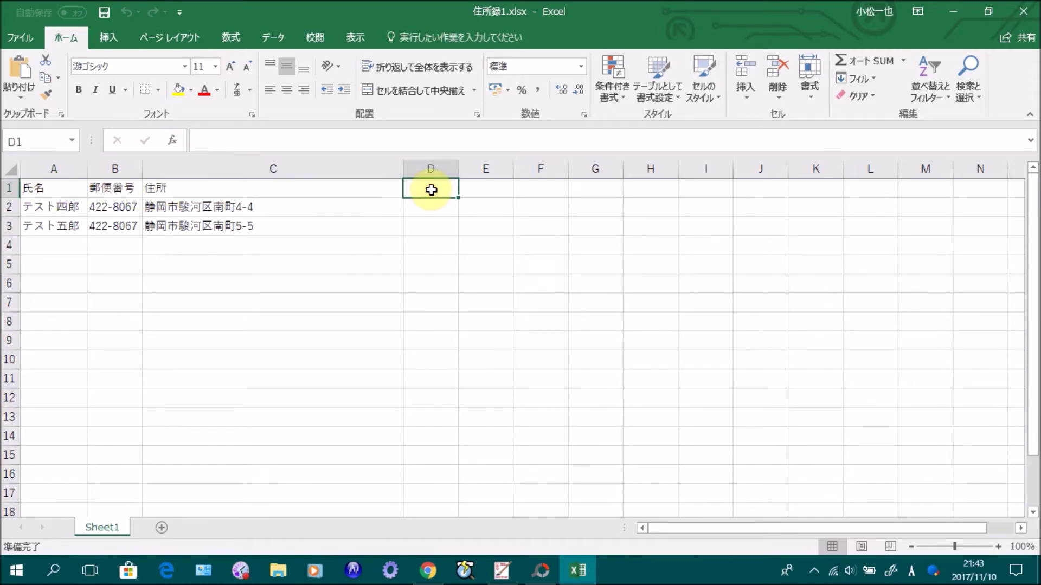
click(263, 189)
click(111, 190)
click(44, 187)
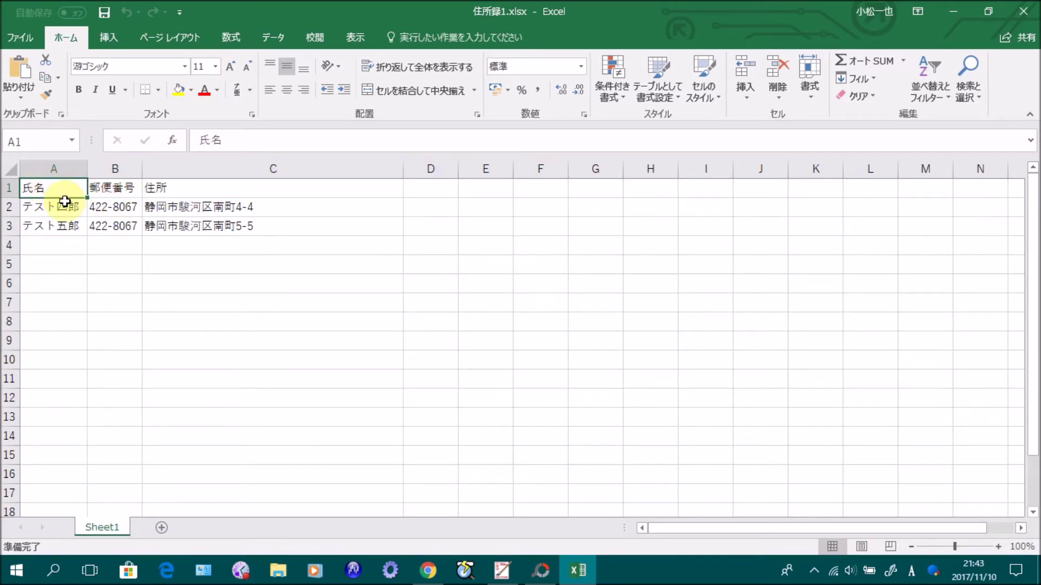
- Check both entries' names, postal codes and addresses, then close Excel
click(63, 204)
click(48, 226)
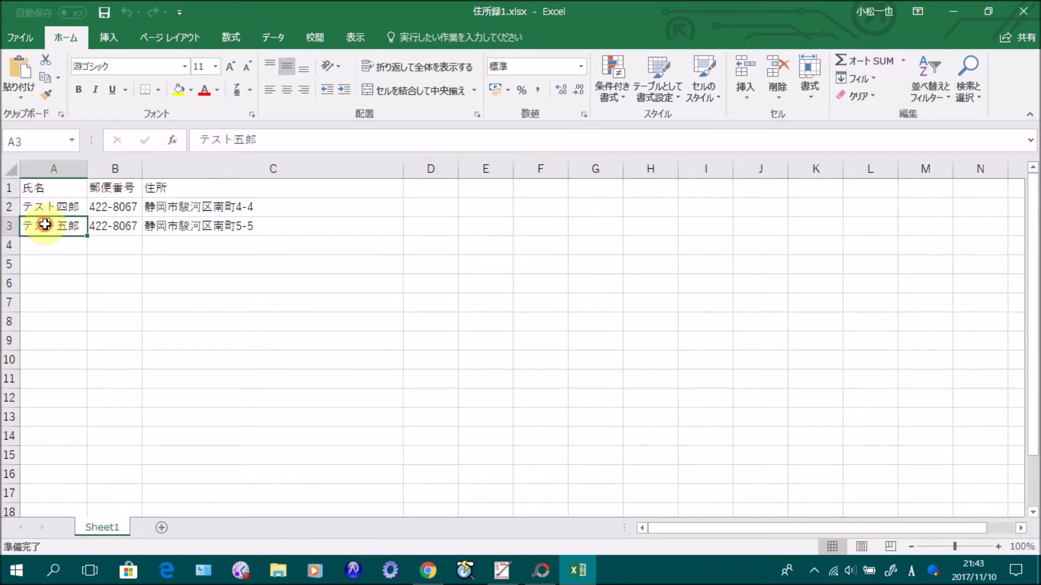
click(112, 208)
click(106, 226)
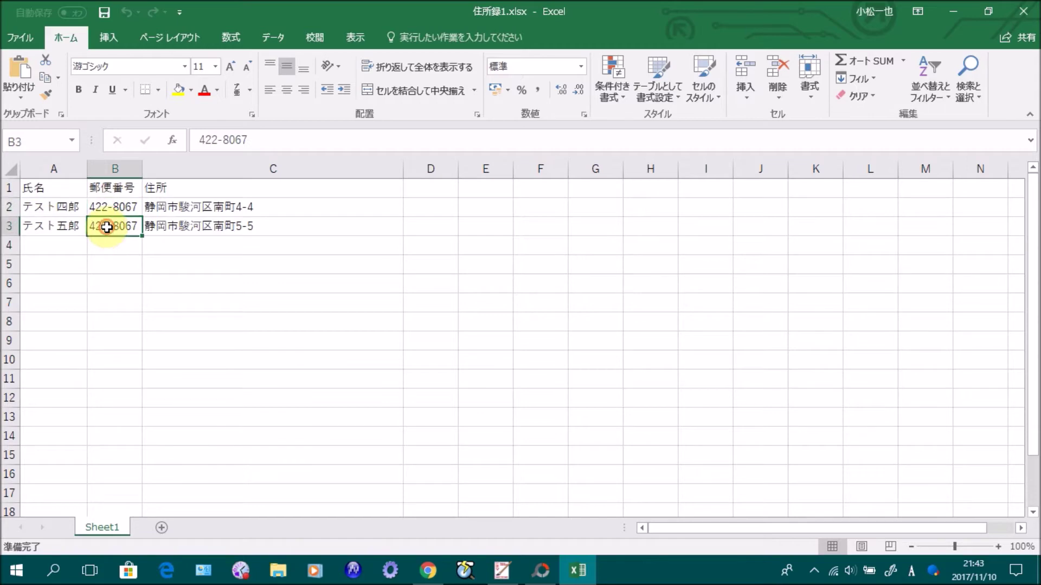
click(193, 207)
click(183, 225)
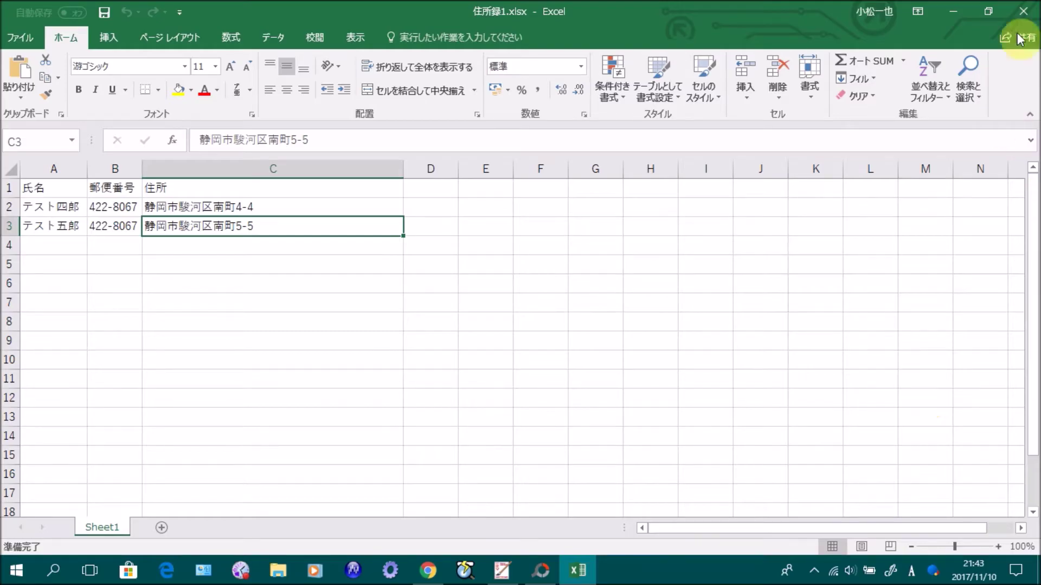
click(1023, 11)
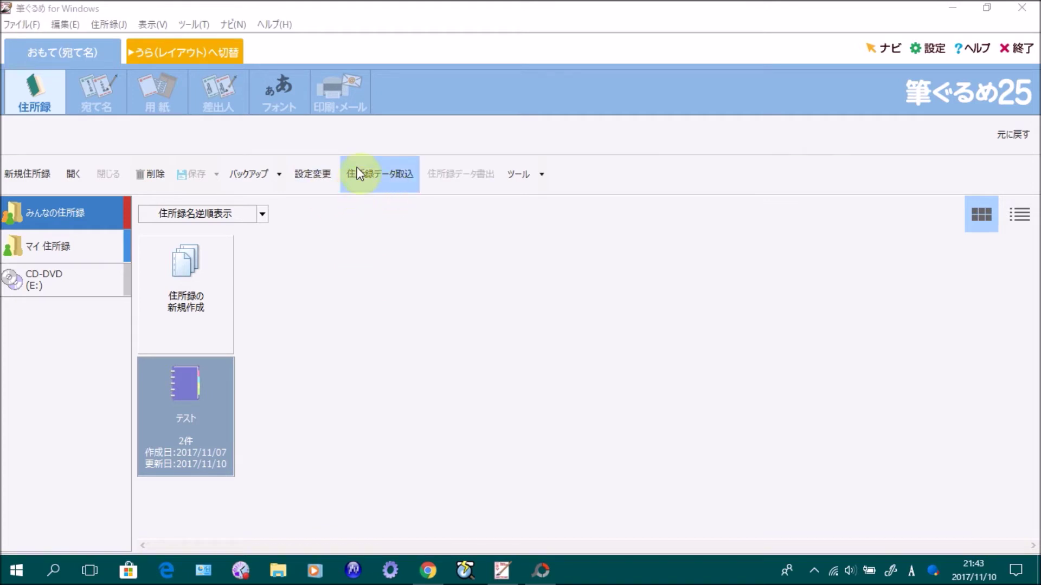
- Import 住所録1.xlsx as 他ソフトデータ of type Excel2007/2010/2013/2016ファイル
click(378, 172)
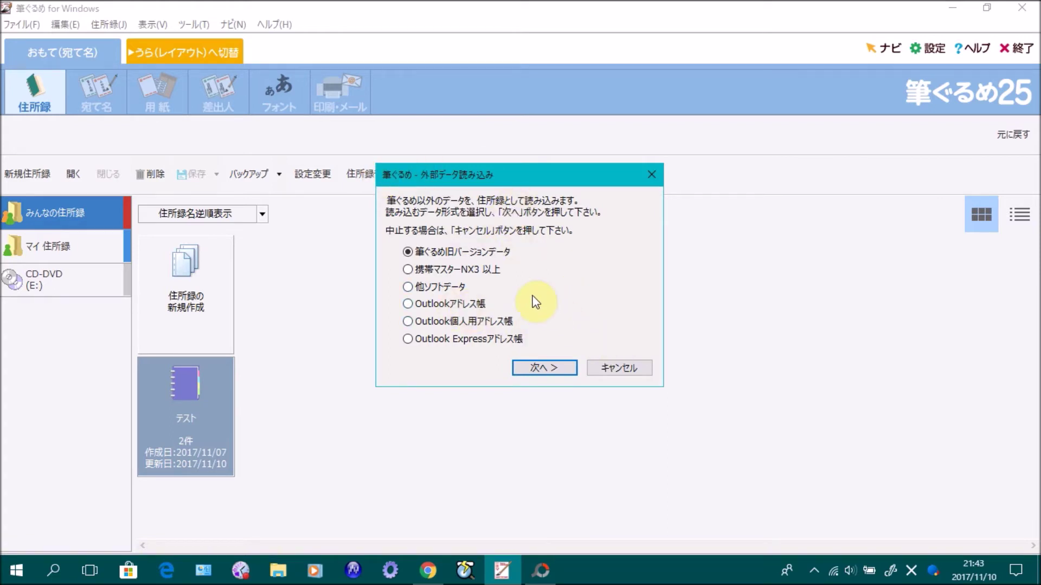
click(434, 288)
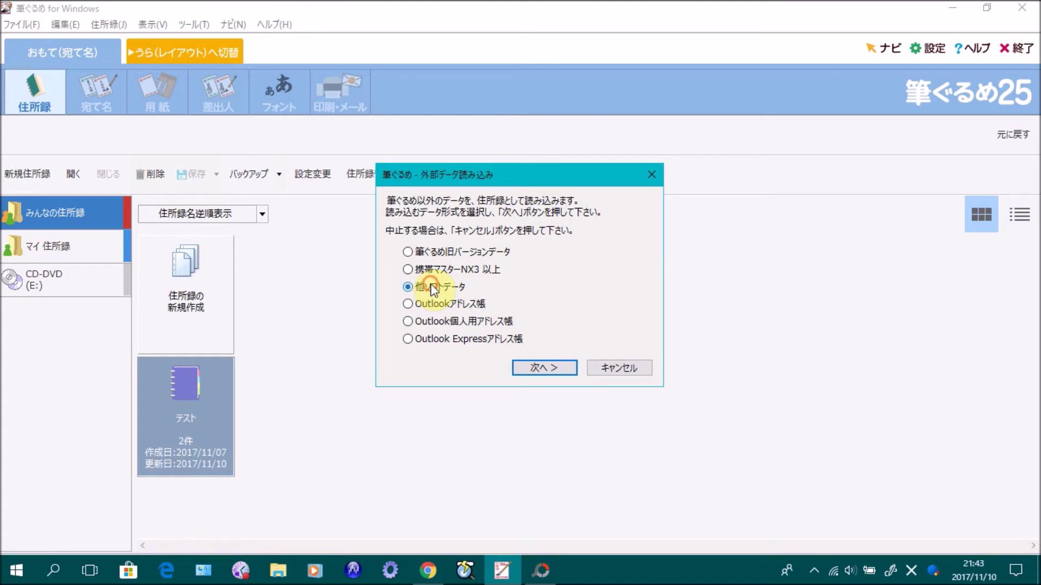
click(550, 369)
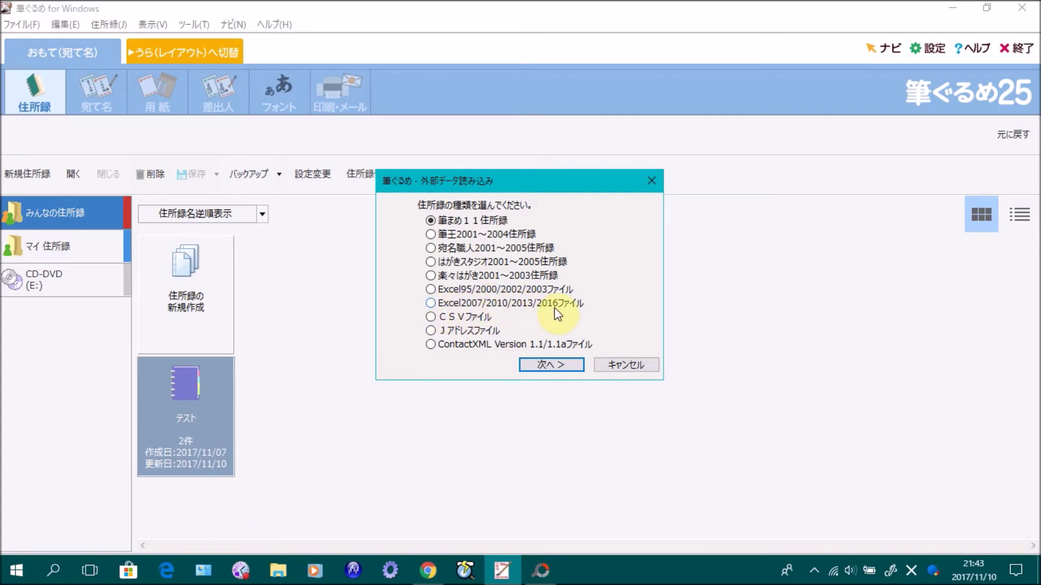
click(433, 303)
click(554, 363)
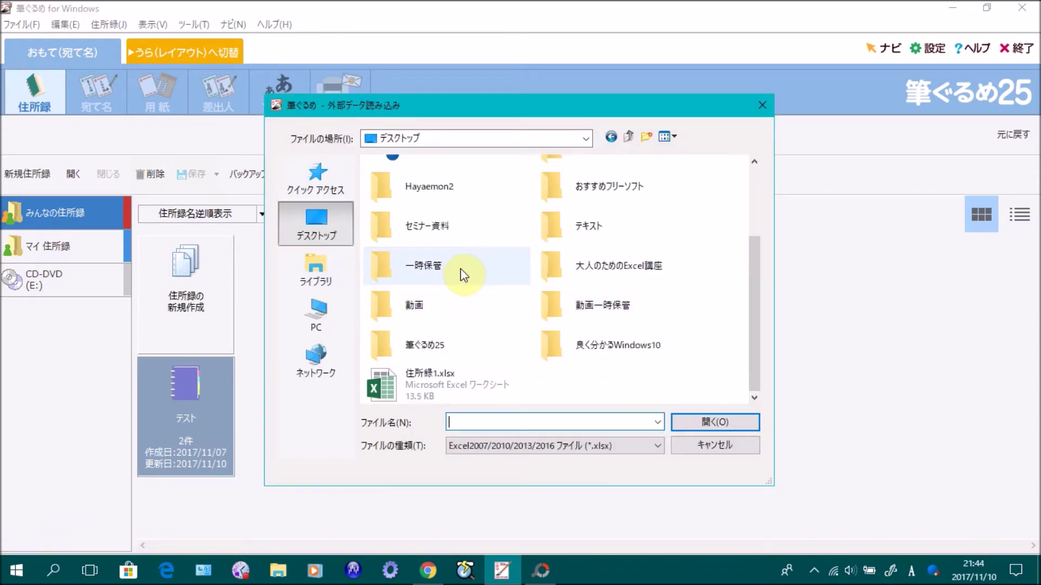
click(422, 386)
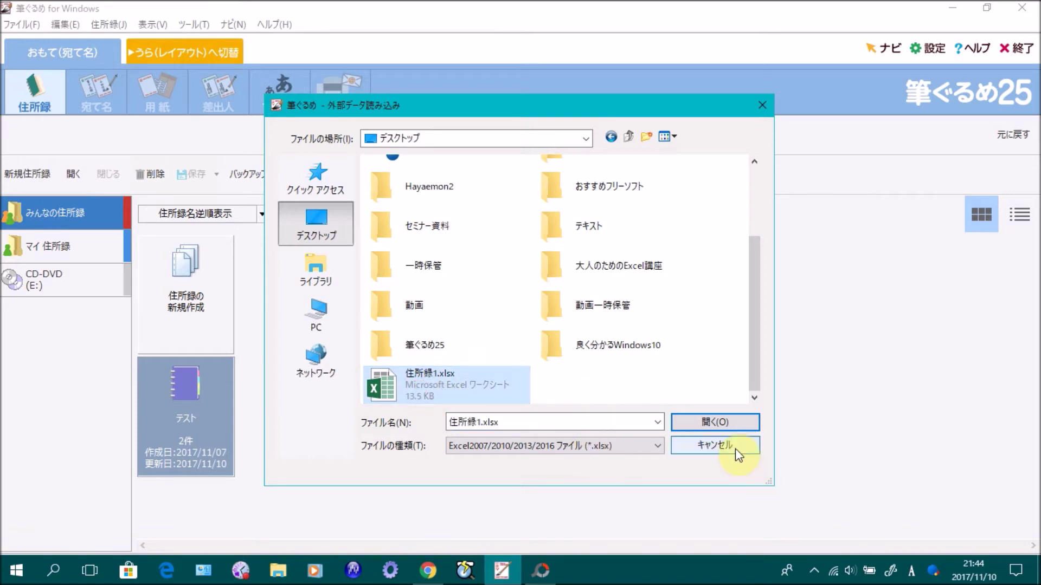
click(726, 423)
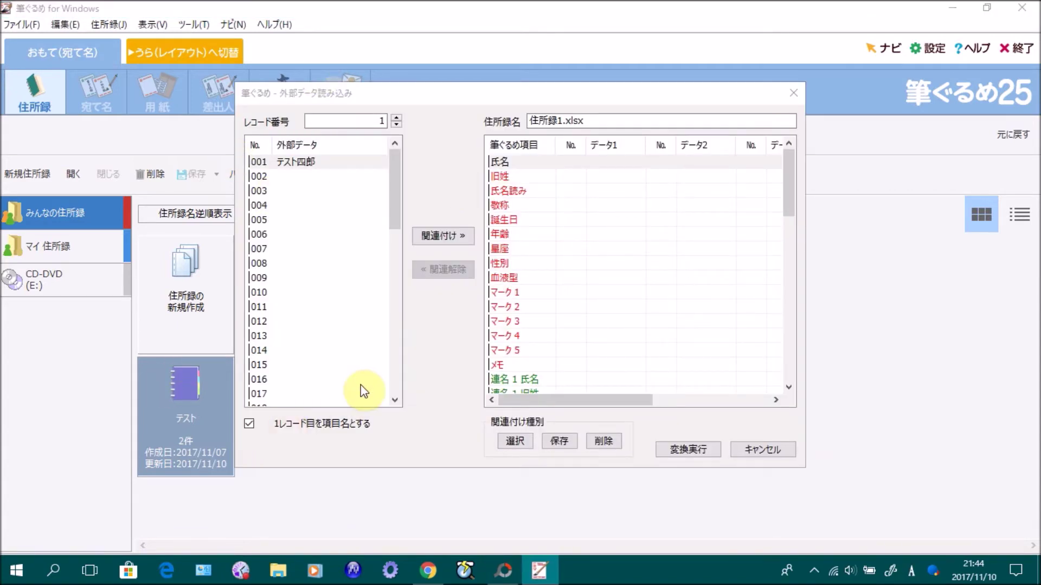
- Link external item 001, holding the names, to the address book's 氏名 field
mouse_move(391, 161)
mouse_down()
mouse_move(385, 336)
mouse_move(409, 149)
mouse_up()
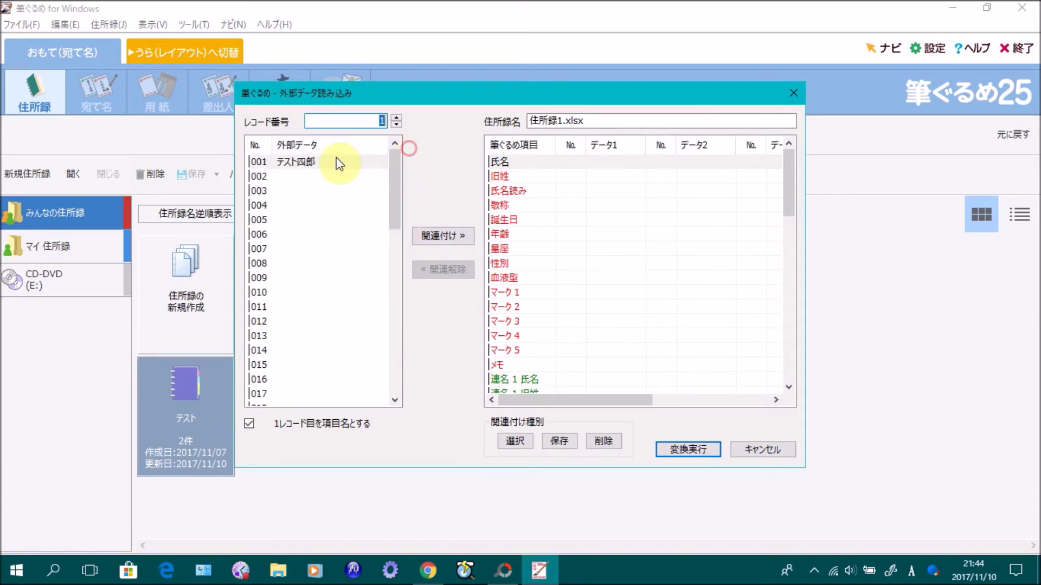
drag(393, 164, 392, 352)
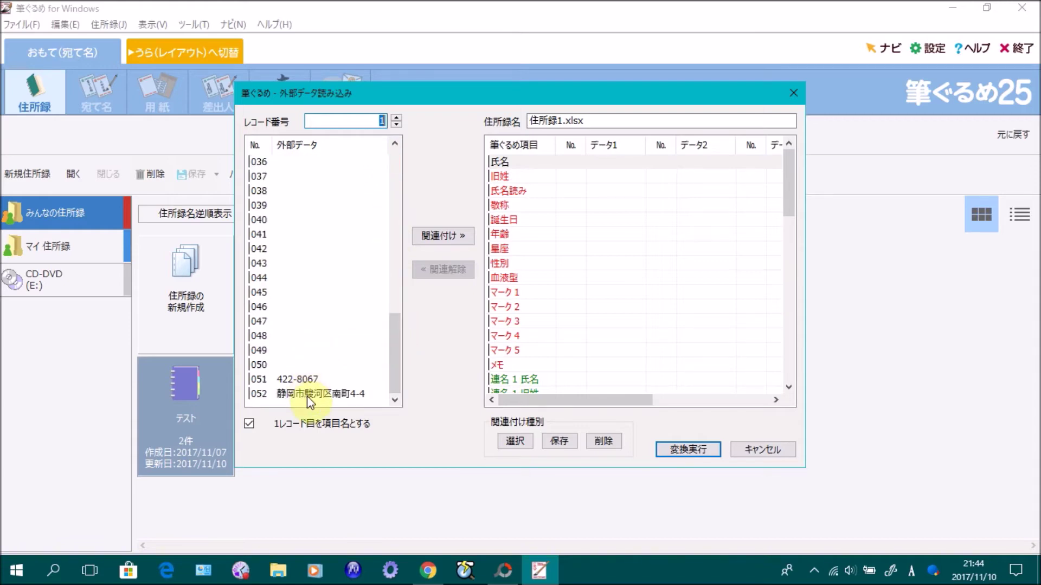
mouse_move(790, 194)
mouse_down()
mouse_move(786, 288)
mouse_move(782, 140)
mouse_up()
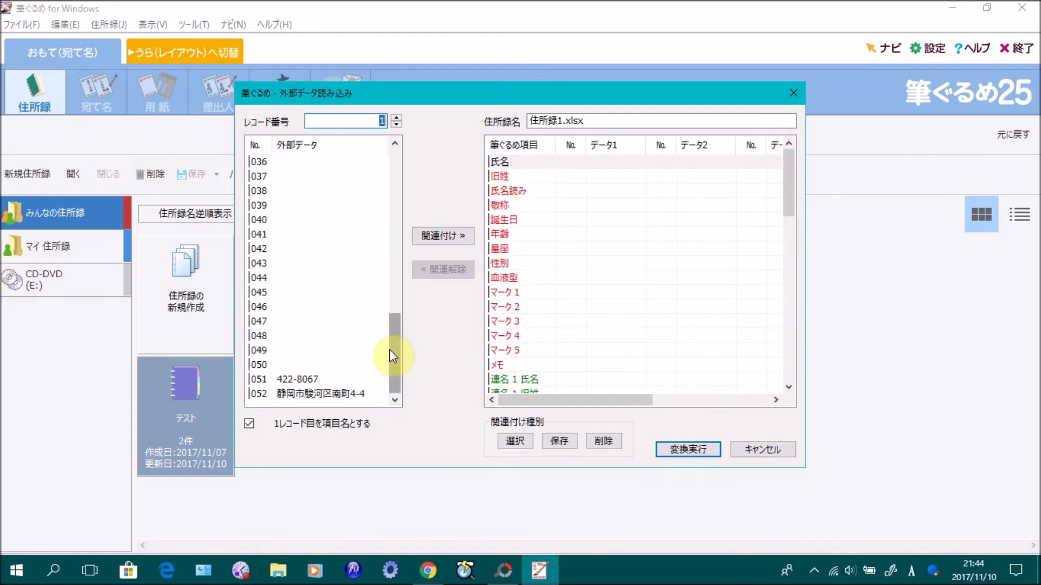
drag(393, 343, 412, 152)
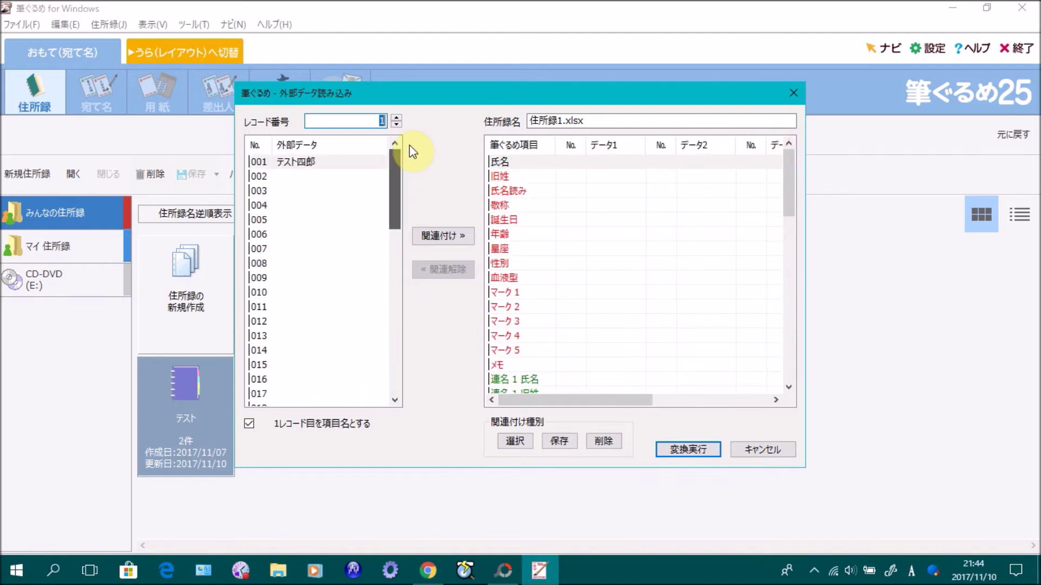
click(320, 164)
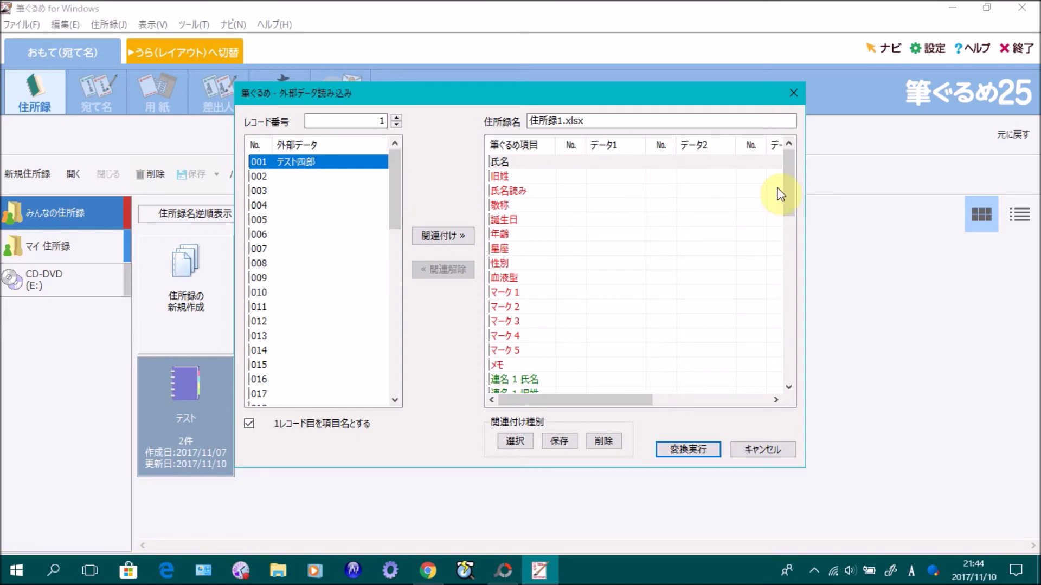
mouse_move(787, 168)
mouse_down()
mouse_move(786, 222)
mouse_move(793, 142)
mouse_move(813, 388)
mouse_move(801, 151)
mouse_up()
click(540, 161)
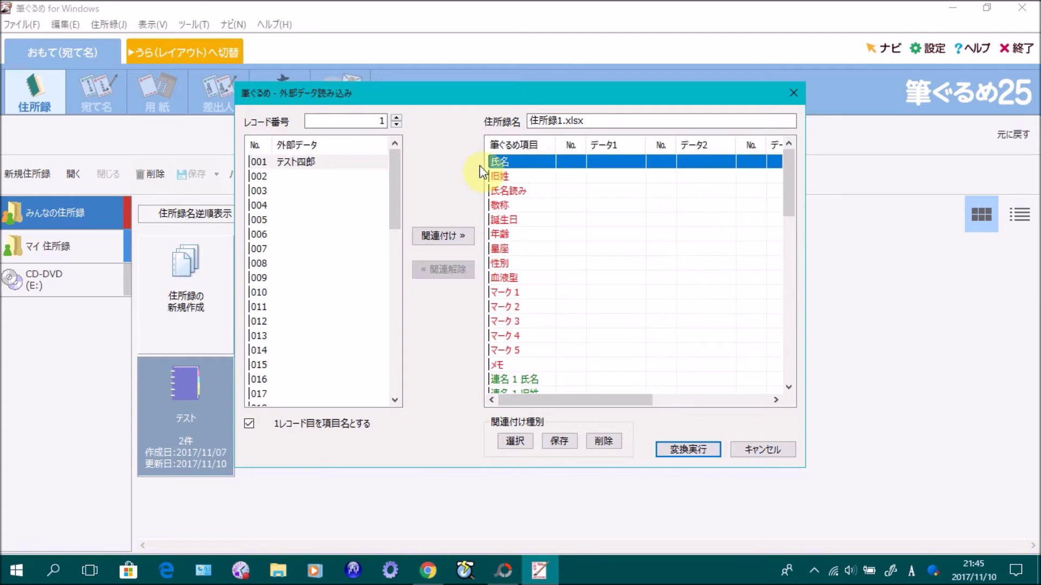
click(291, 161)
click(521, 161)
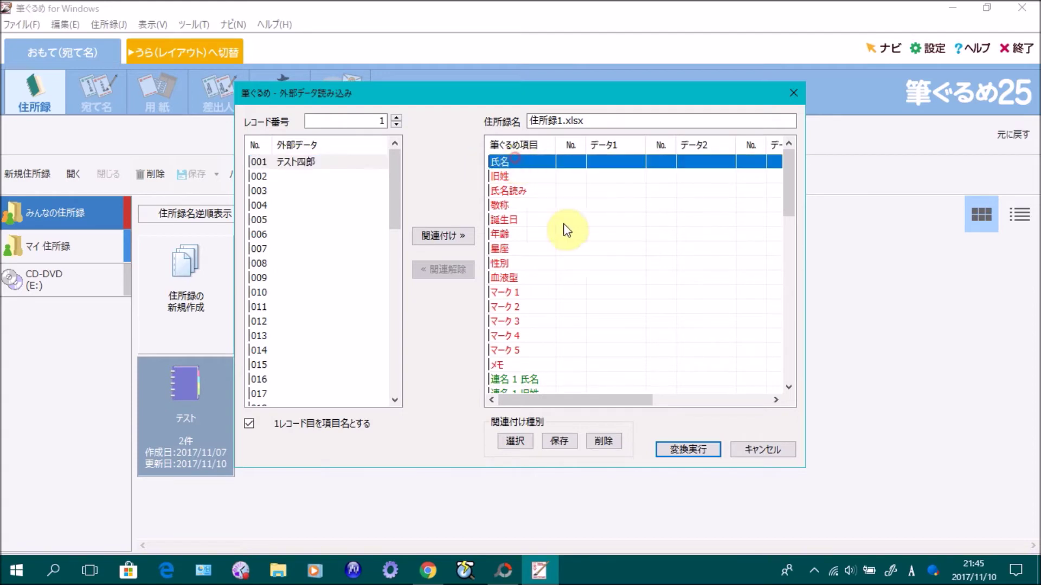
click(440, 237)
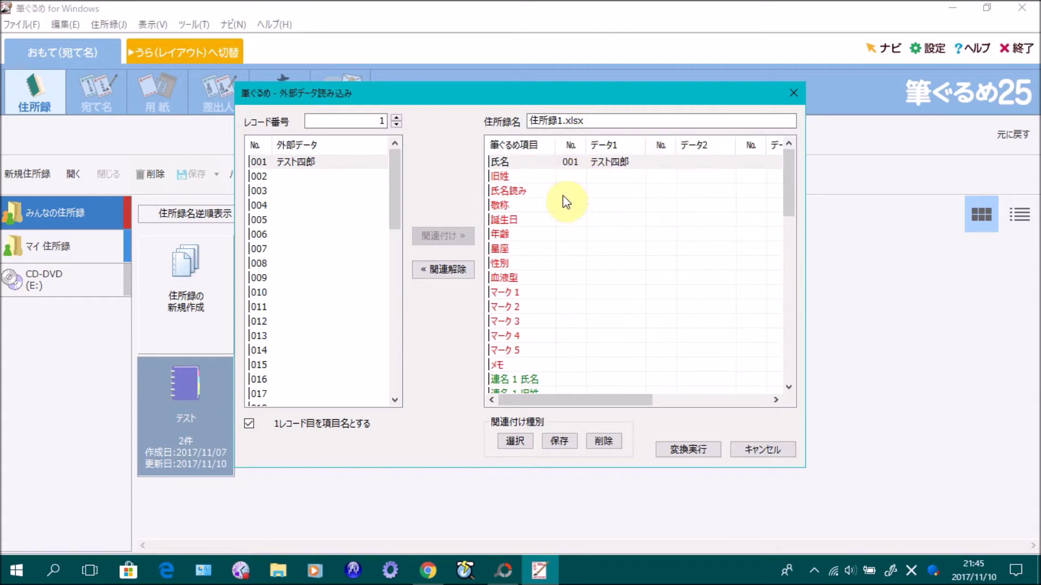
- Link postcode item 051 to the 自宅郵便番号 field
drag(396, 178, 399, 358)
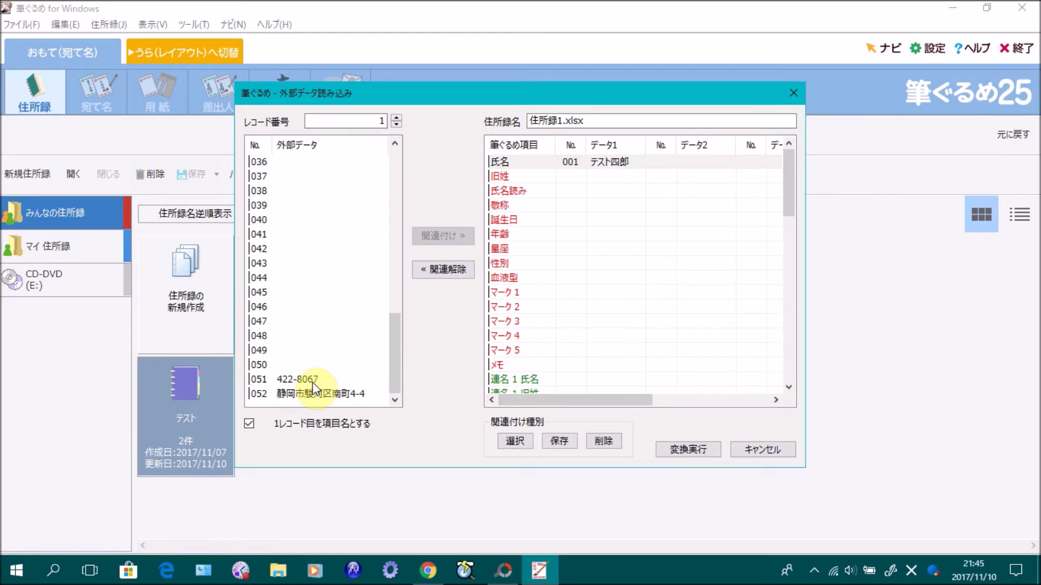
click(312, 380)
mouse_move(794, 171)
mouse_down()
mouse_move(790, 296)
mouse_move(793, 251)
mouse_up()
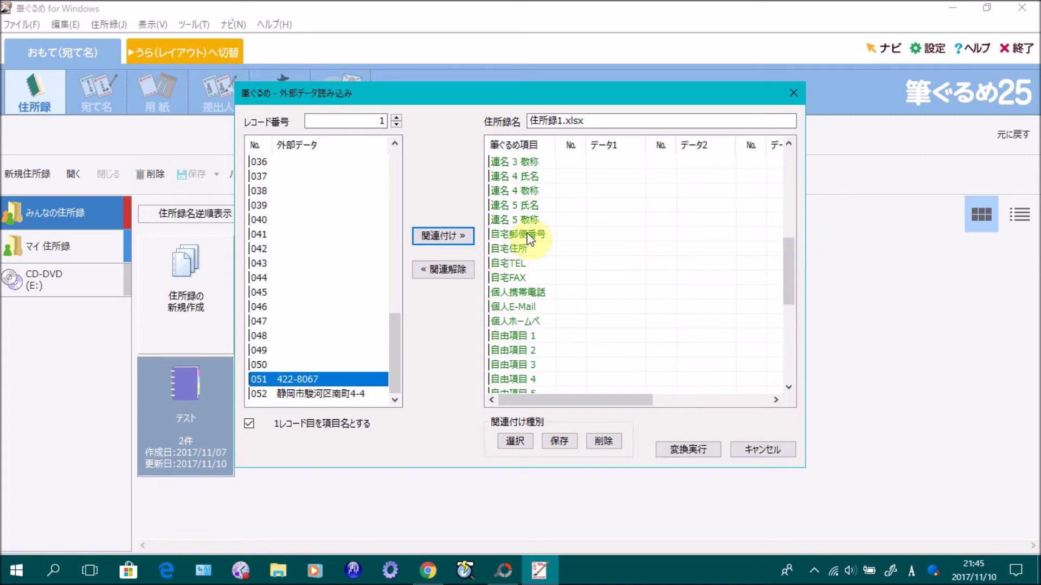
click(529, 238)
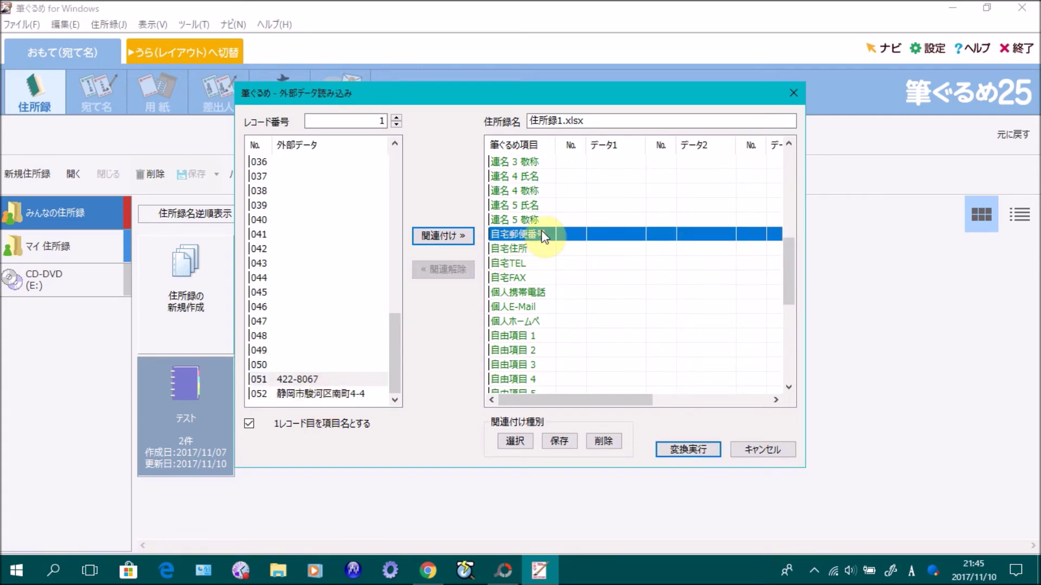
click(454, 238)
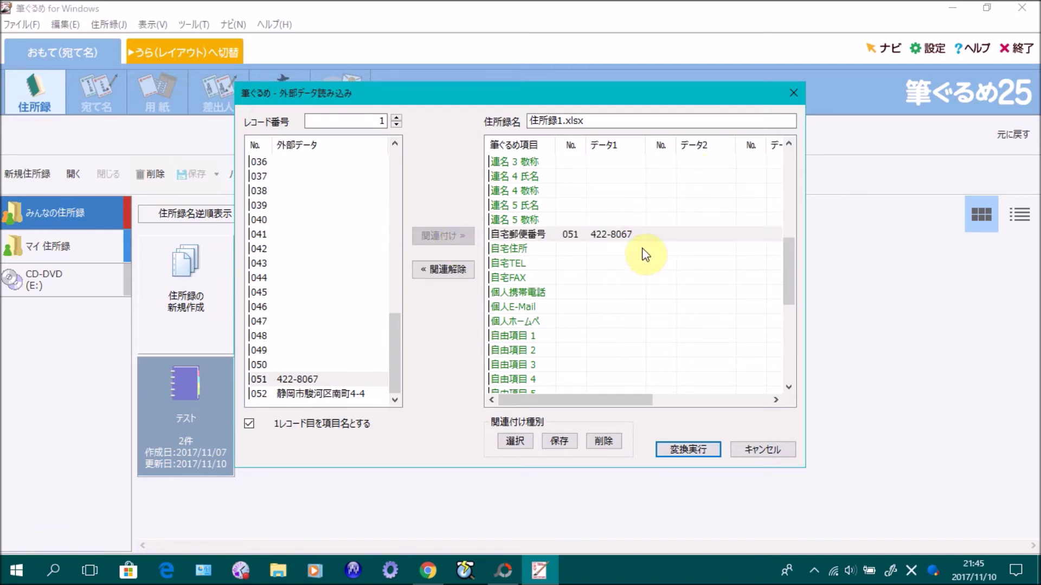
- Link address item 052 to the 自宅住所 field
click(339, 399)
click(523, 250)
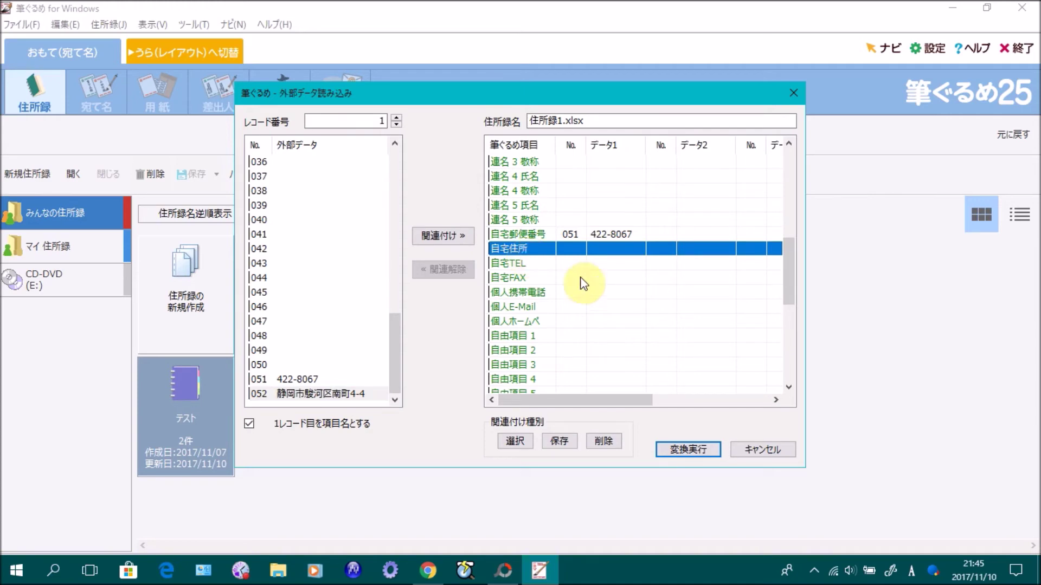
click(467, 236)
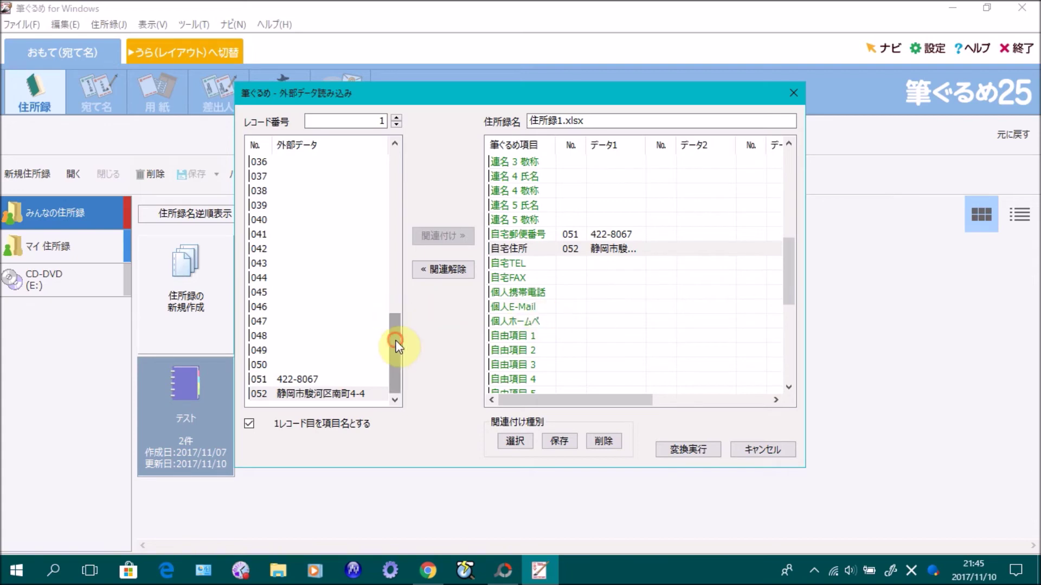
drag(395, 339, 384, 384)
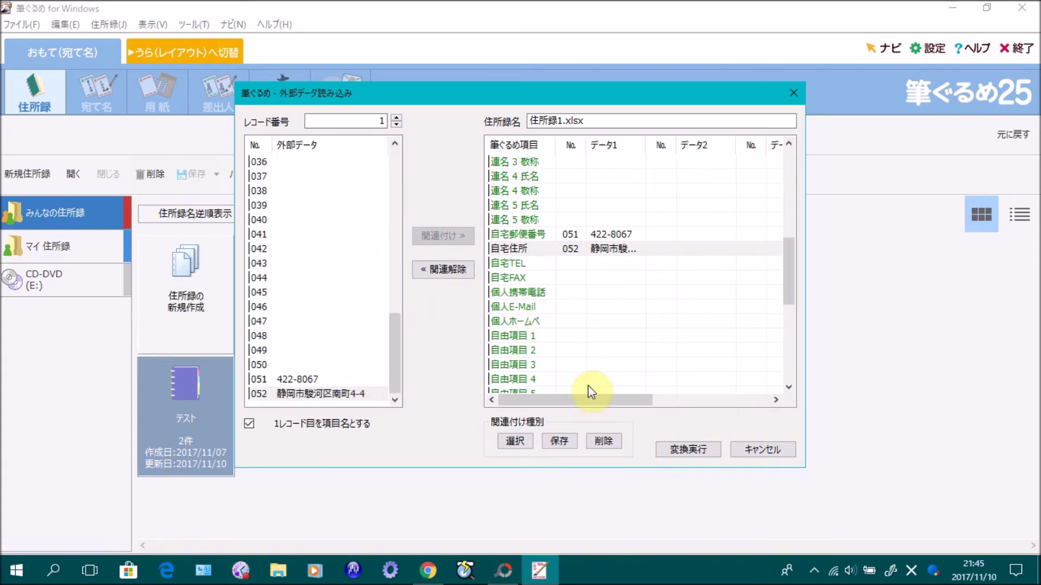
drag(791, 271, 786, 170)
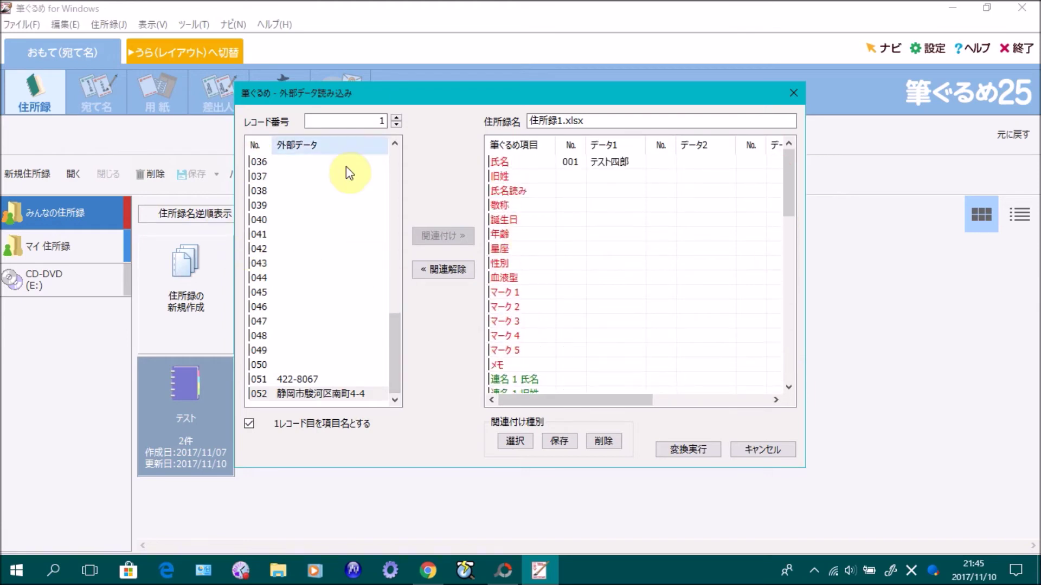
- Run 変換実行 and register the data as a new address book, accepting the password prompt
mouse_move(789, 181)
mouse_down()
mouse_move(785, 291)
mouse_move(789, 181)
mouse_up()
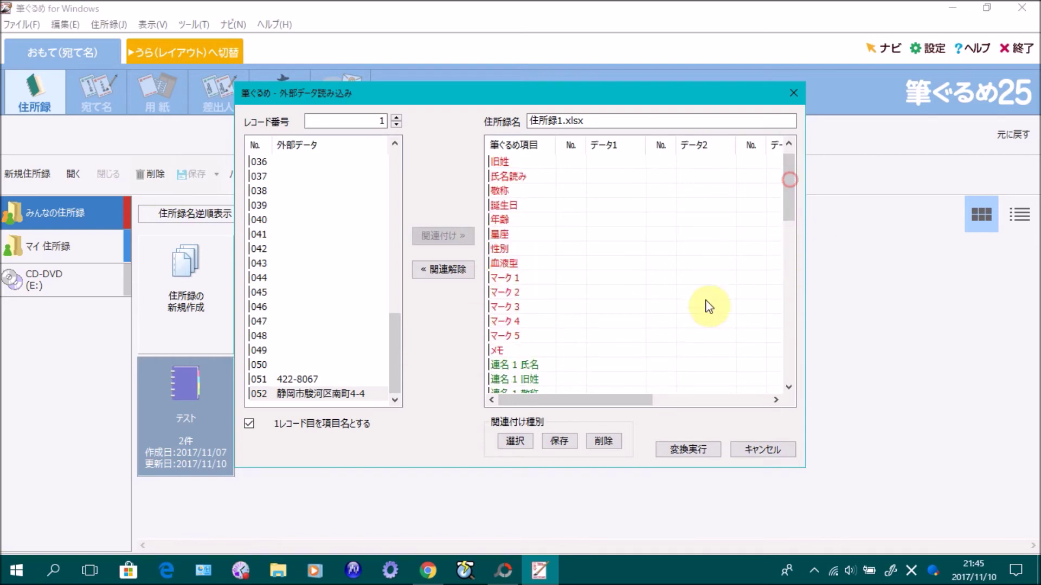
click(688, 451)
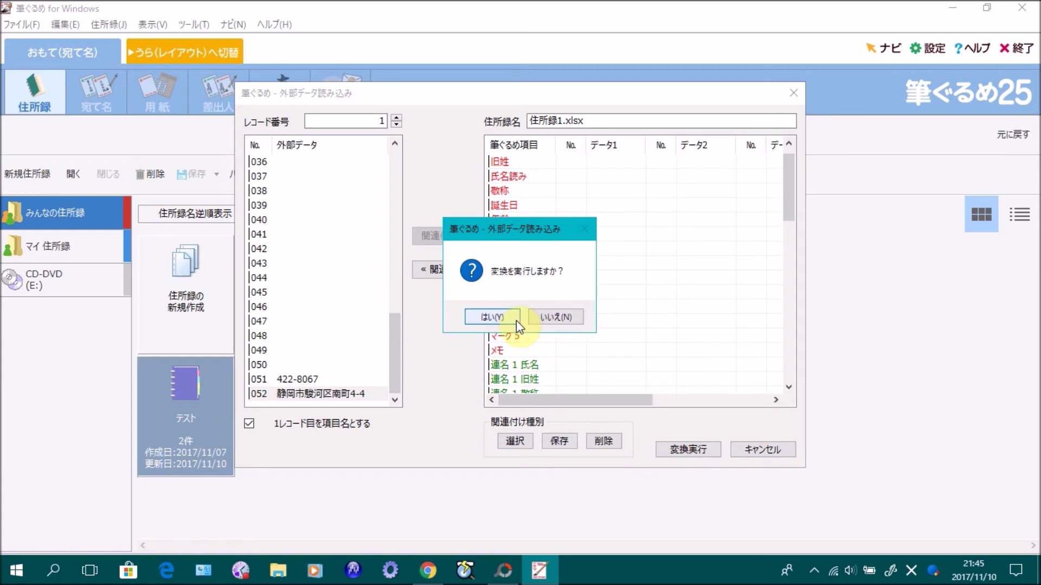
click(516, 321)
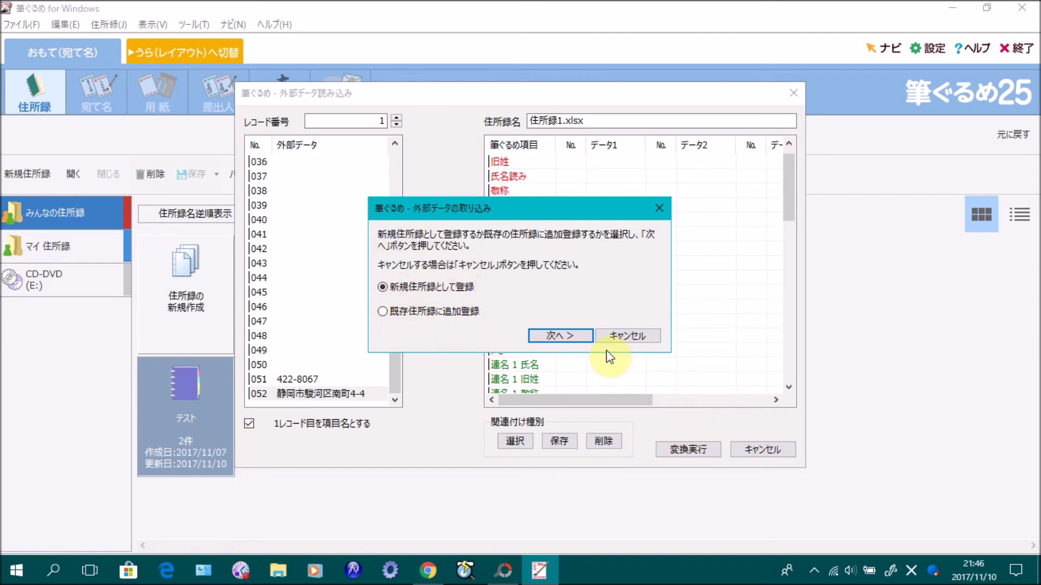
click(571, 335)
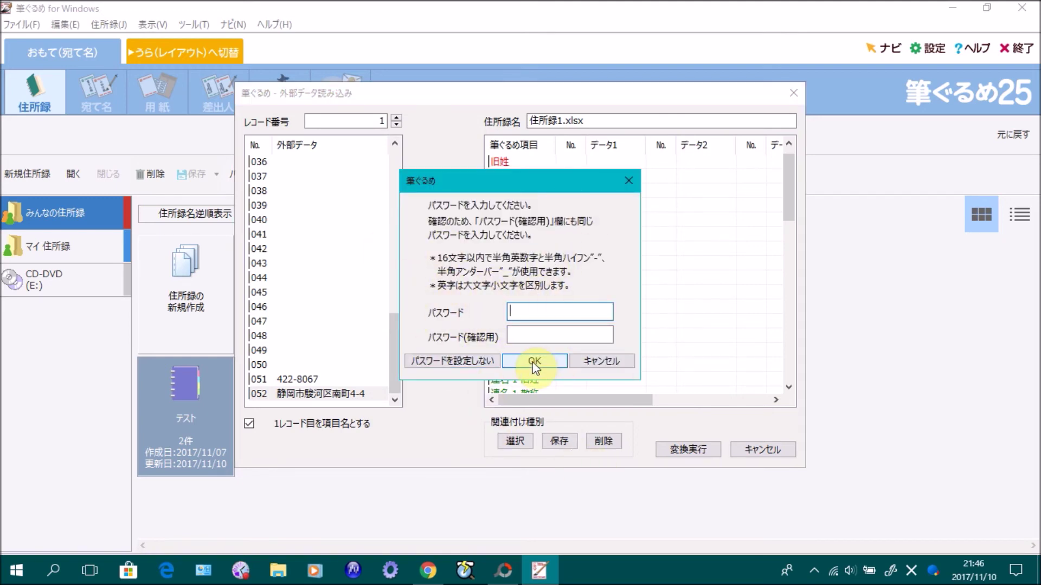
click(467, 371)
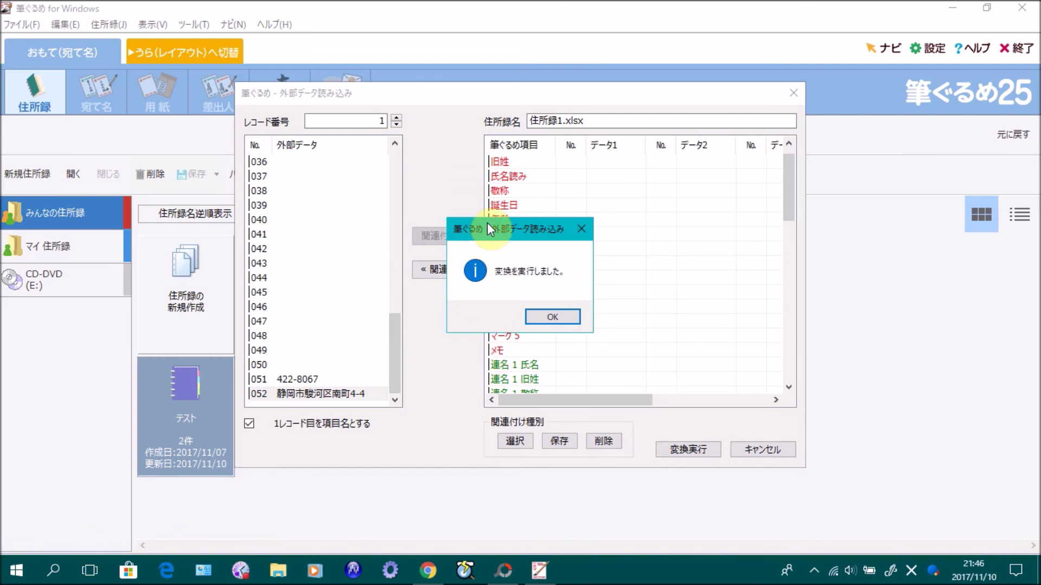
click(546, 318)
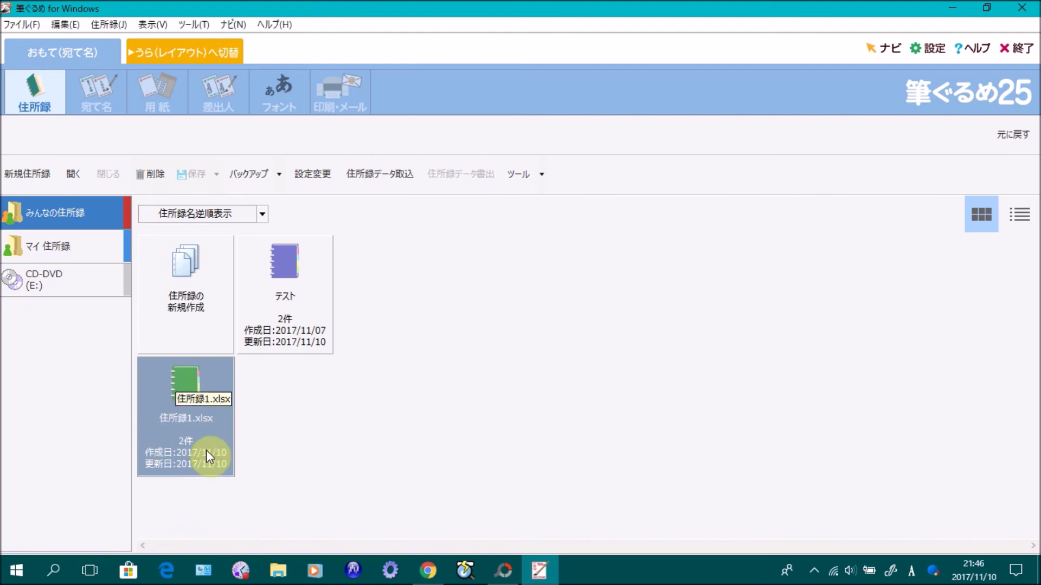
- Open the 住所録1.xlsx address book and step through both entries on the 年賀はがき preview
double_click(185, 392)
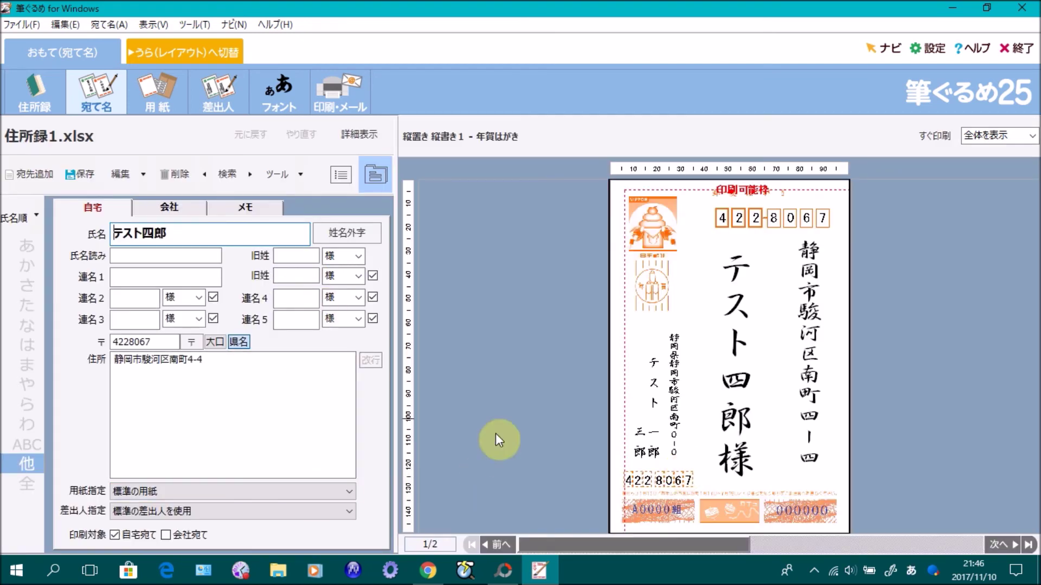
click(991, 544)
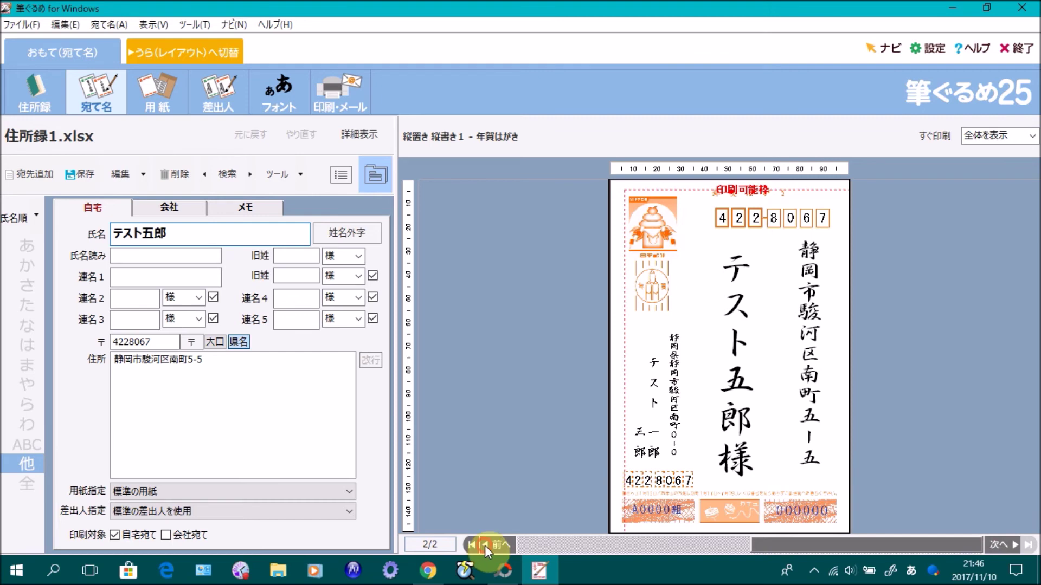
click(509, 545)
click(1001, 544)
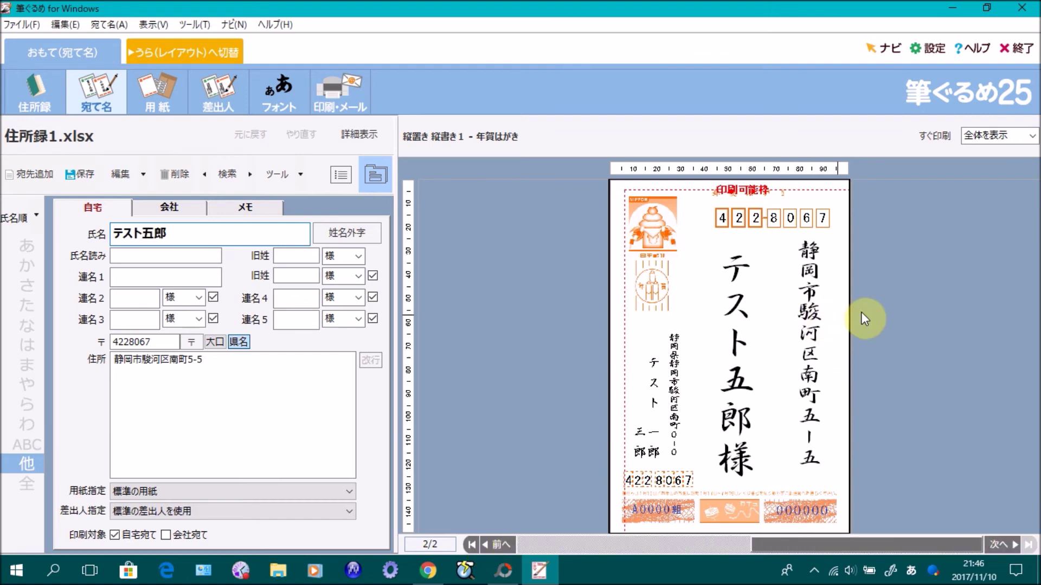